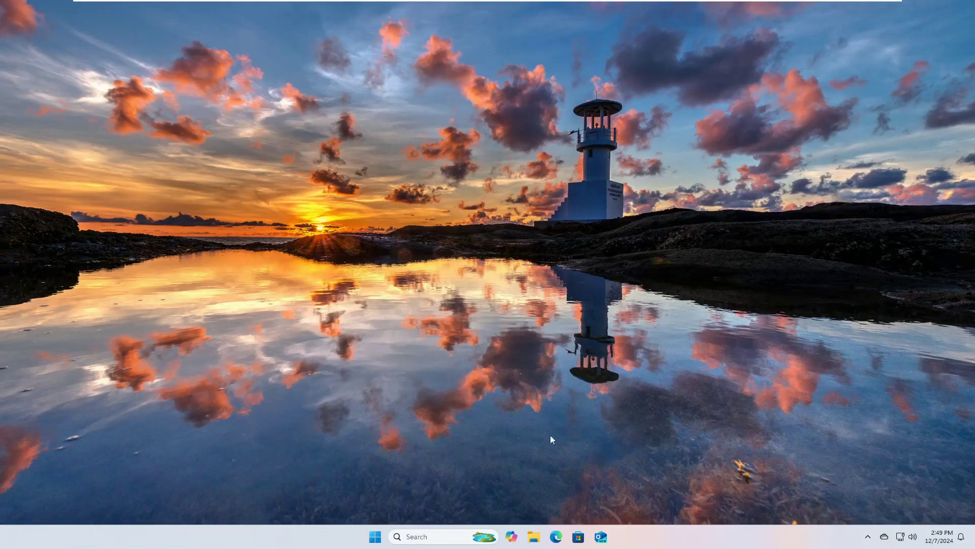
Step: Open the My Files Backup folder on New Volume (D:) in a maximized File Explorer window
key("super+e")
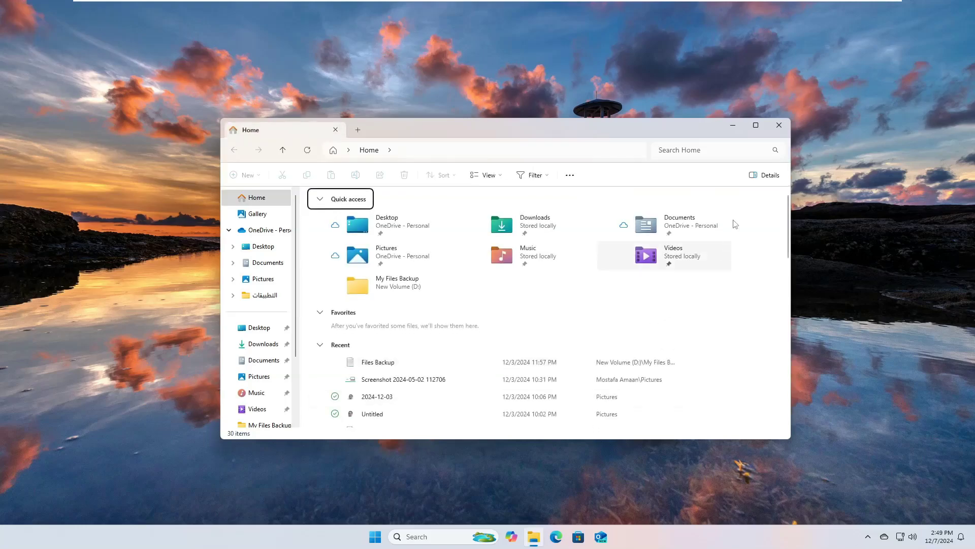
left_click(756, 125)
left_click(48, 338)
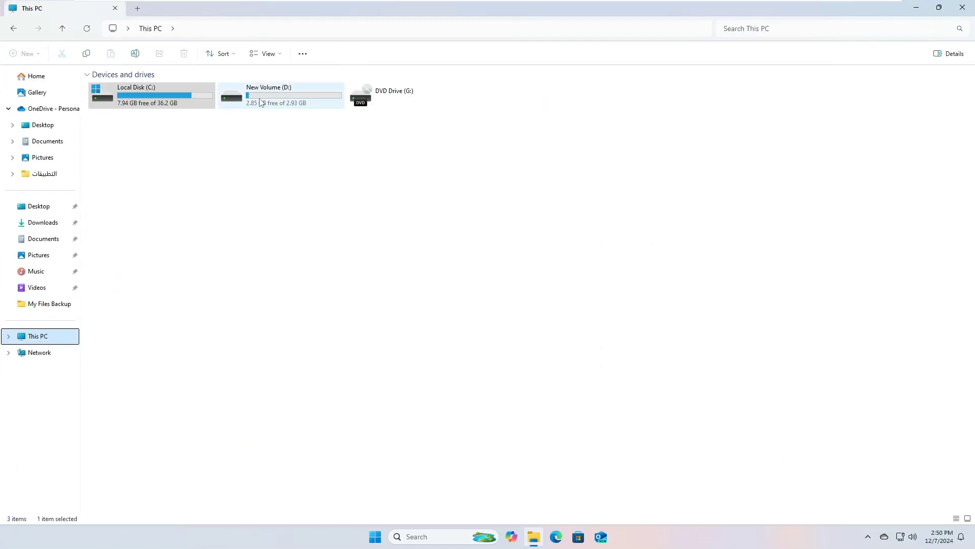
double_click(259, 102)
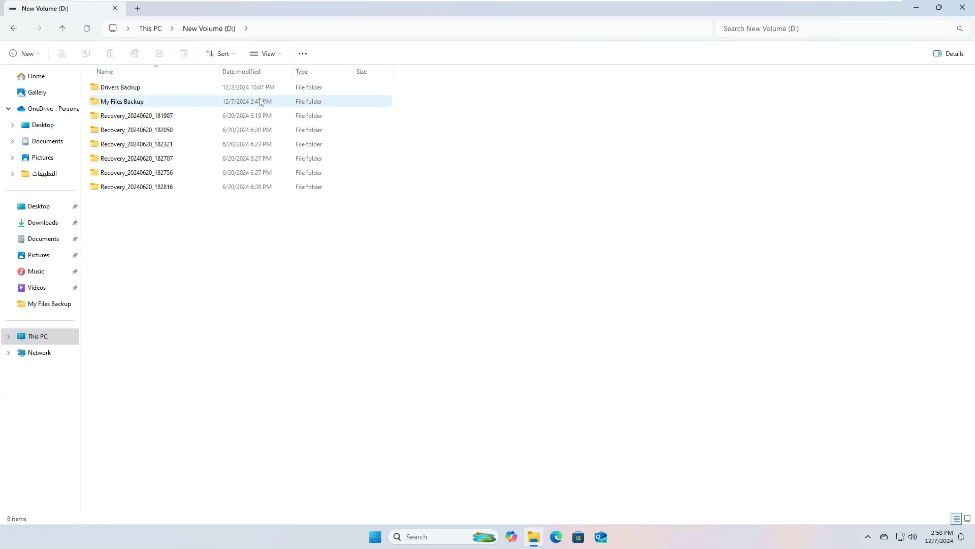
double_click(137, 102)
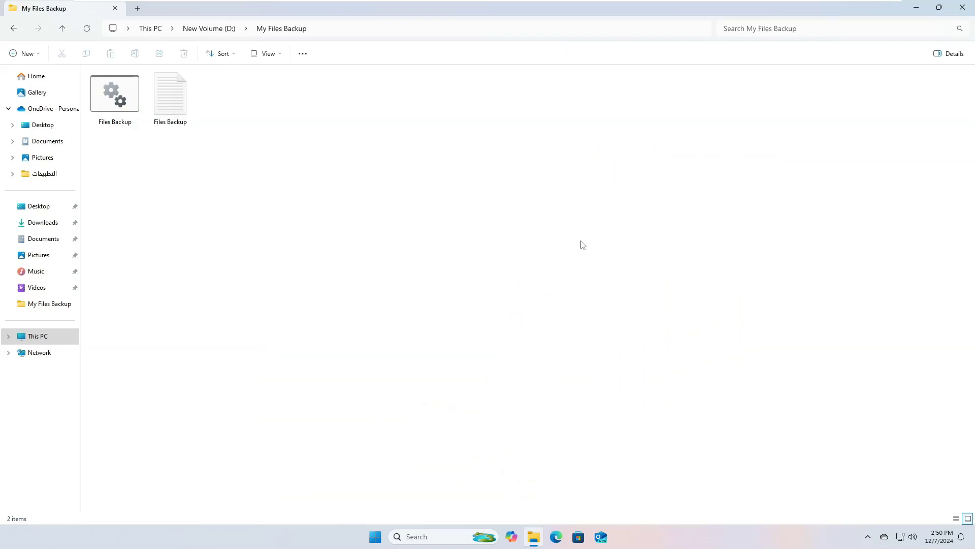
Step: Show the desktop, search Windows for 'task', and launch Task Scheduler from the results
key("super+d")
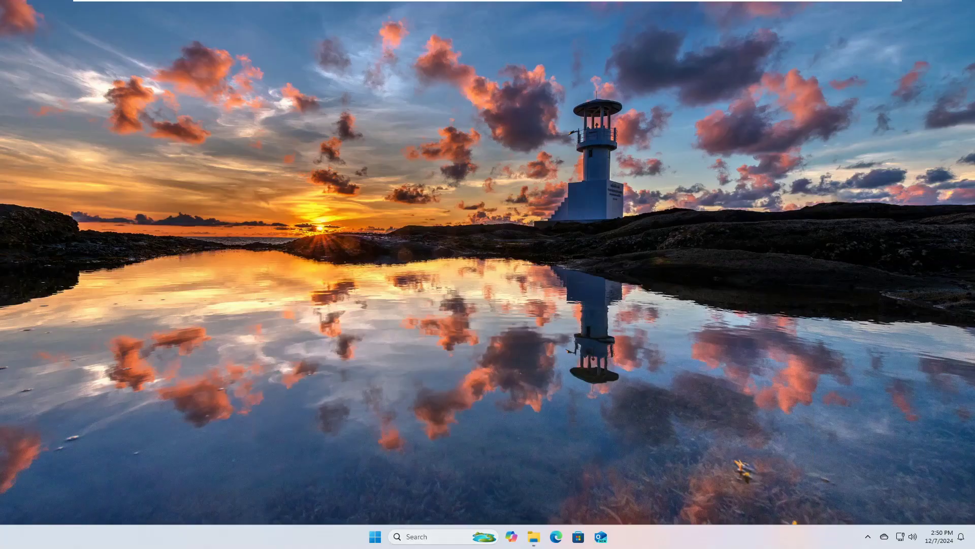
left_click(432, 538)
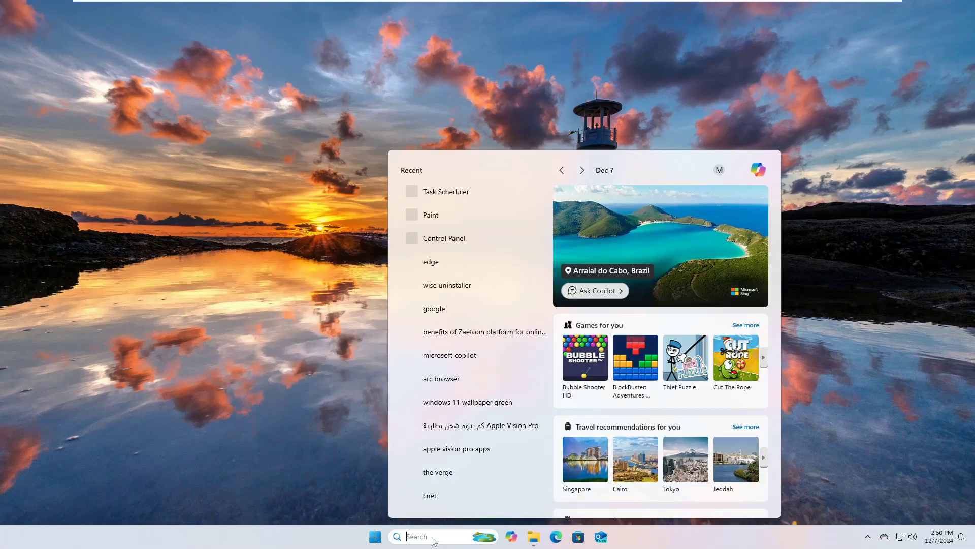
type("task")
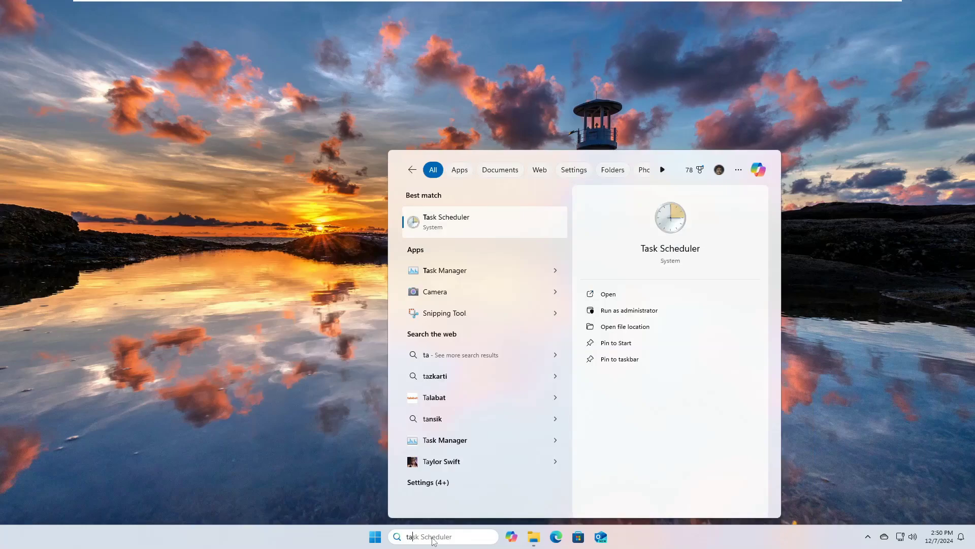
left_click(440, 226)
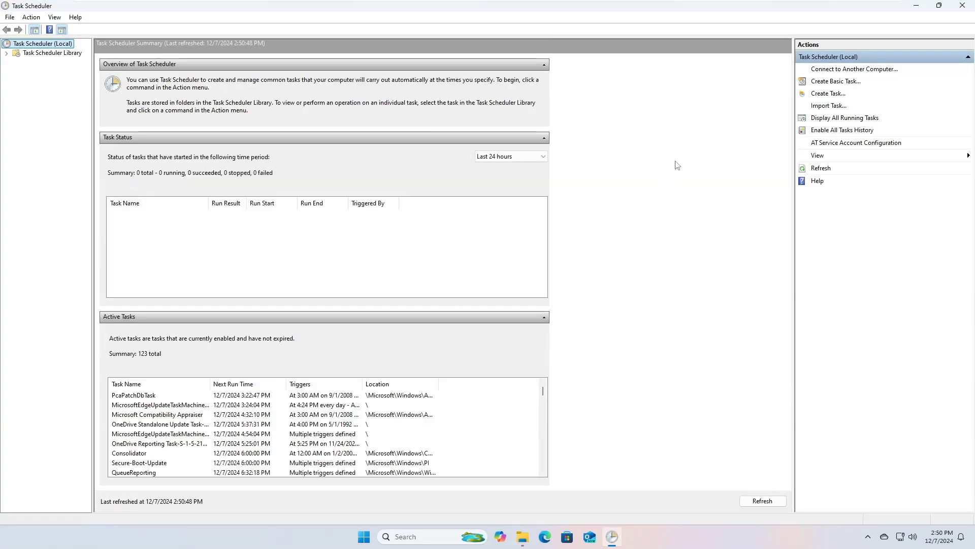
Step: Start a basic task named Backup Files with a 'When the computer starts' trigger
left_click(851, 84)
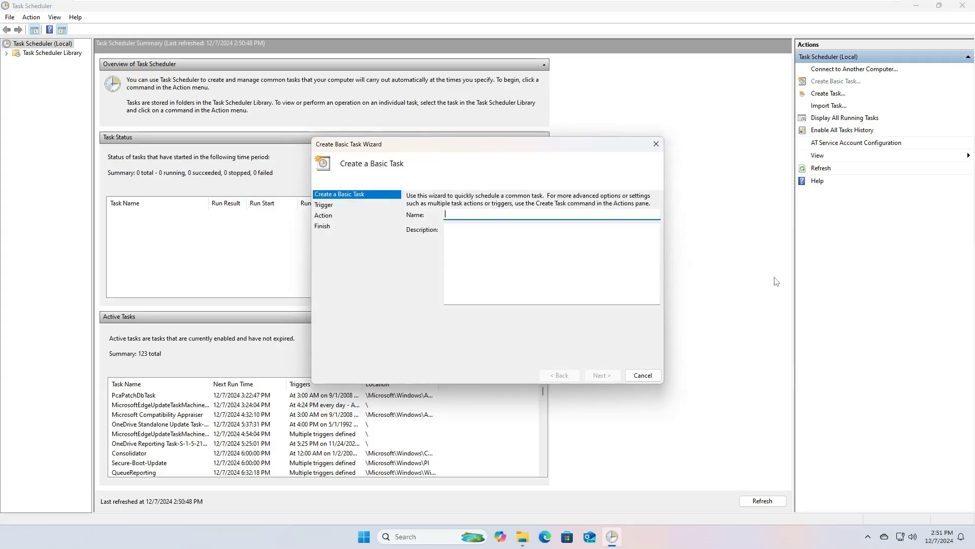
type("Backup Files")
left_click(613, 377)
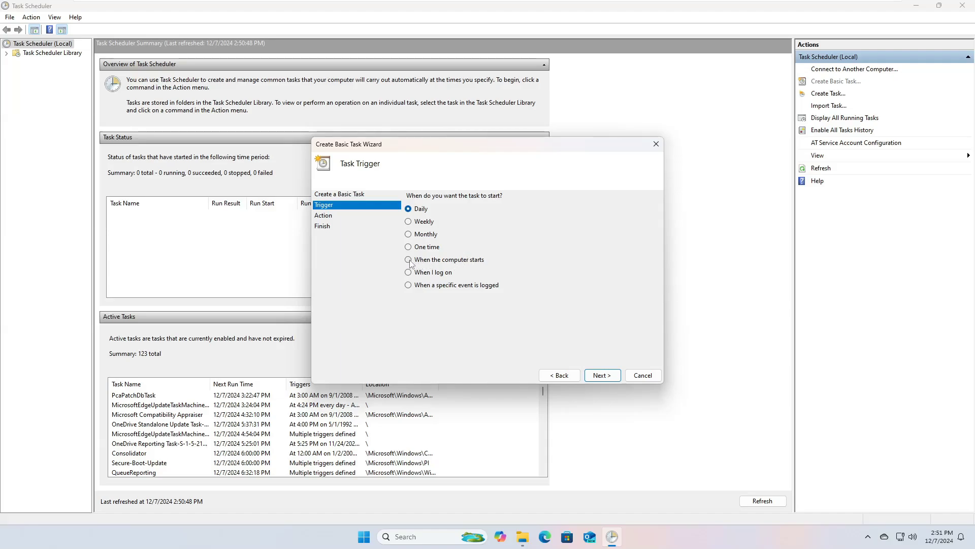
left_click(453, 264)
left_click(600, 377)
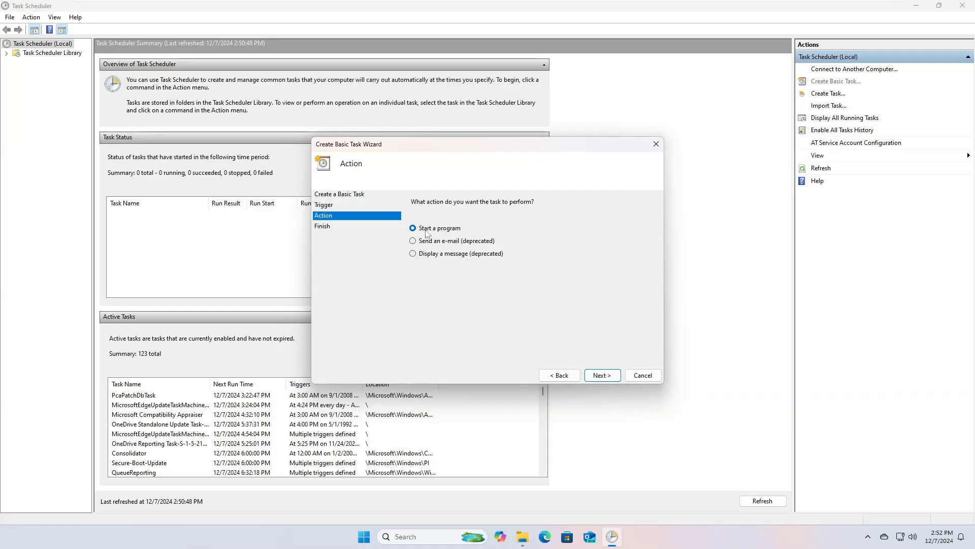
Step: Set the task's Start a Program action to D:\My Files Backup\Files Backup.bat
left_click(601, 376)
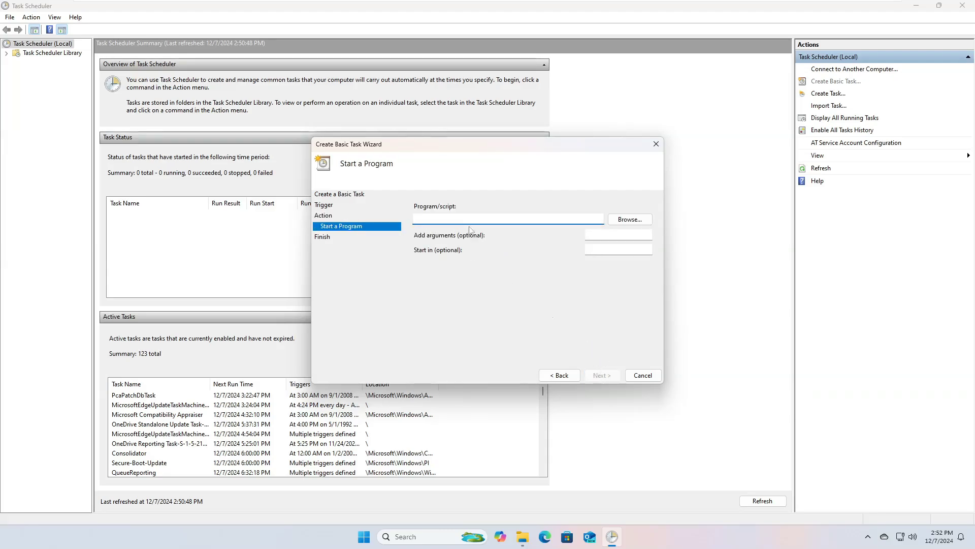
left_click(635, 220)
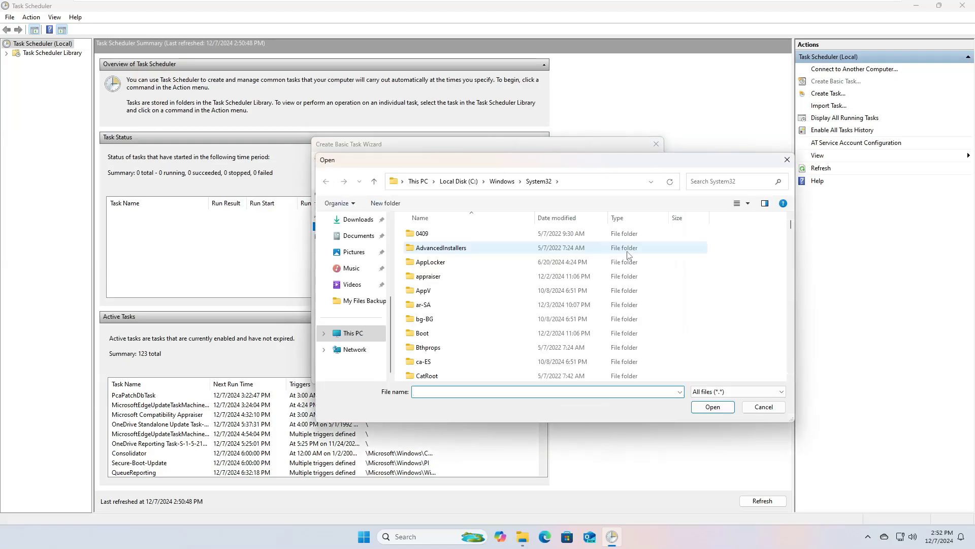
left_click(351, 333)
double_click(600, 243)
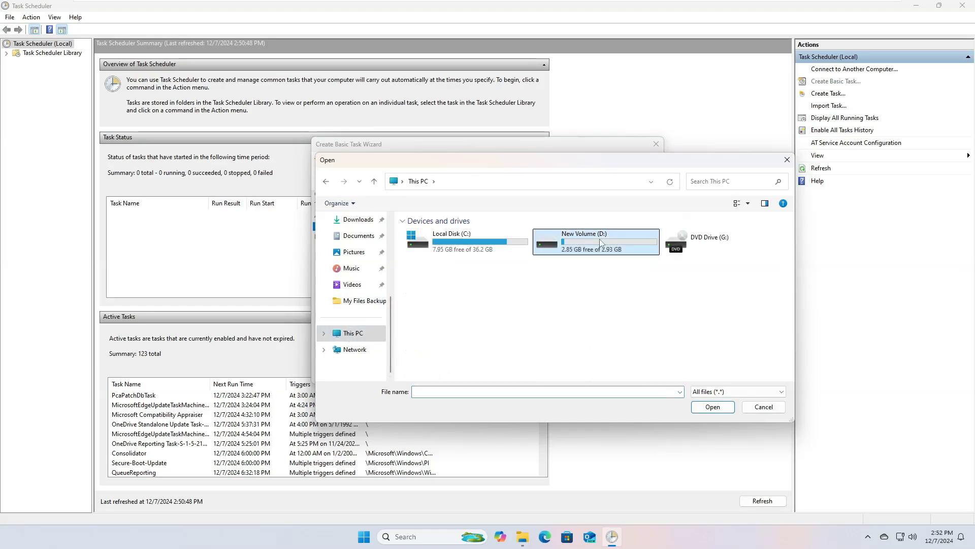
double_click(449, 249)
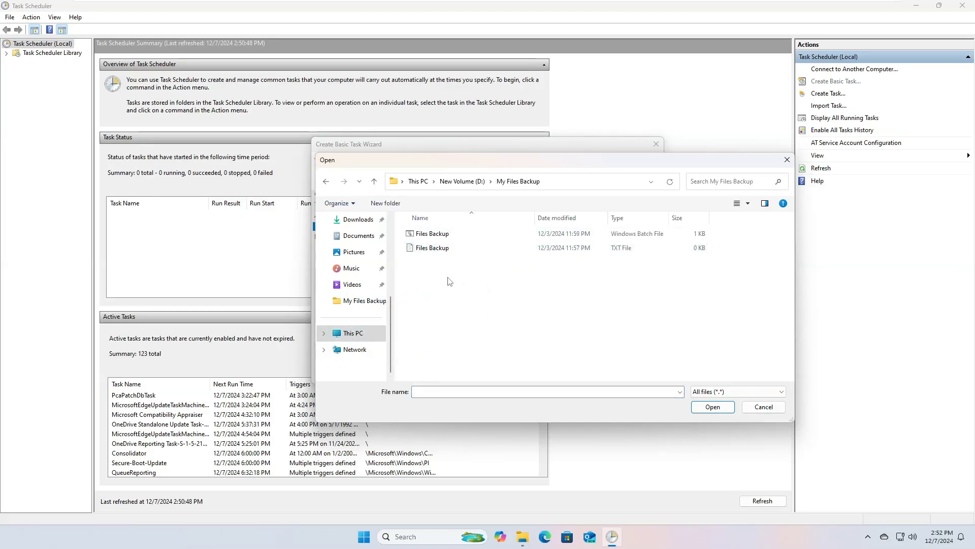
left_click(426, 238)
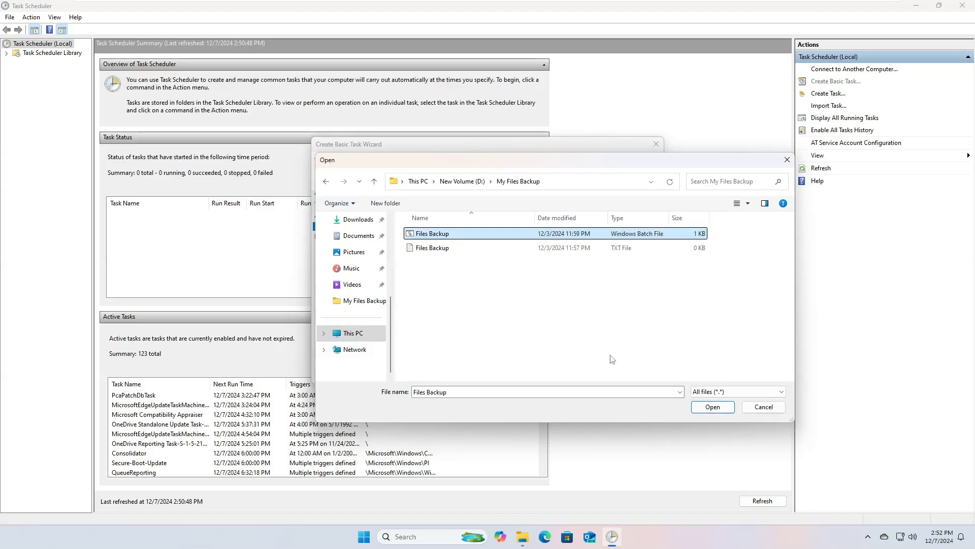
left_click(712, 406)
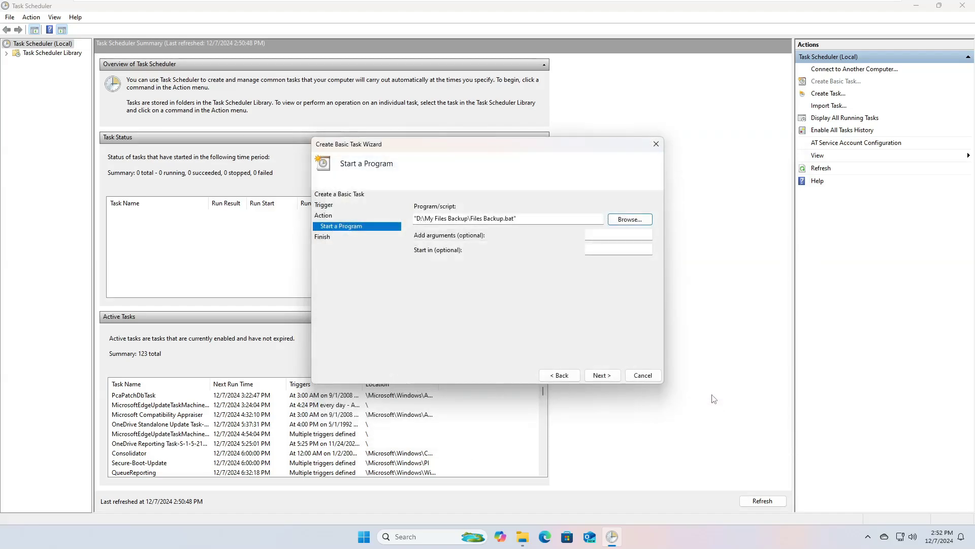
Step: Review the summary and finish creating the Backup Files task
left_click(602, 375)
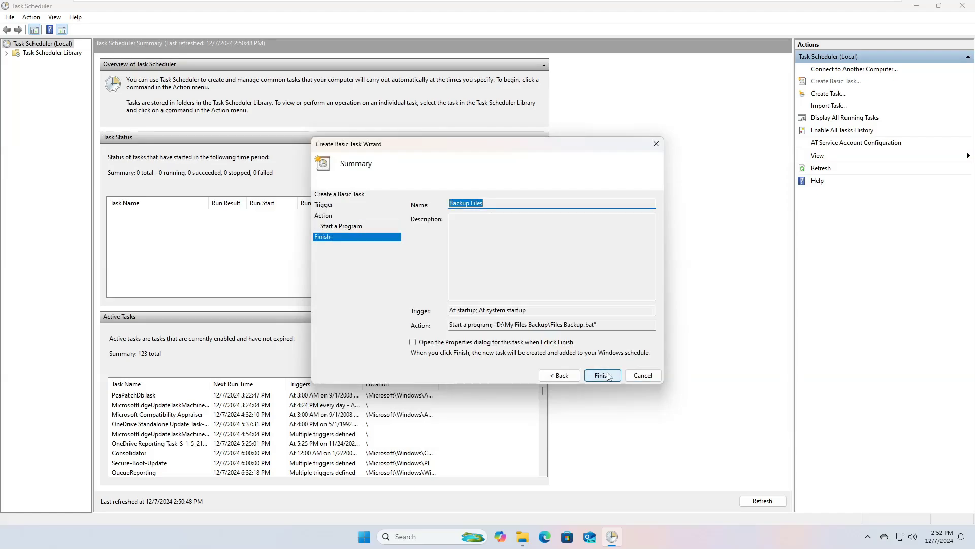
left_click(608, 375)
left_click(605, 375)
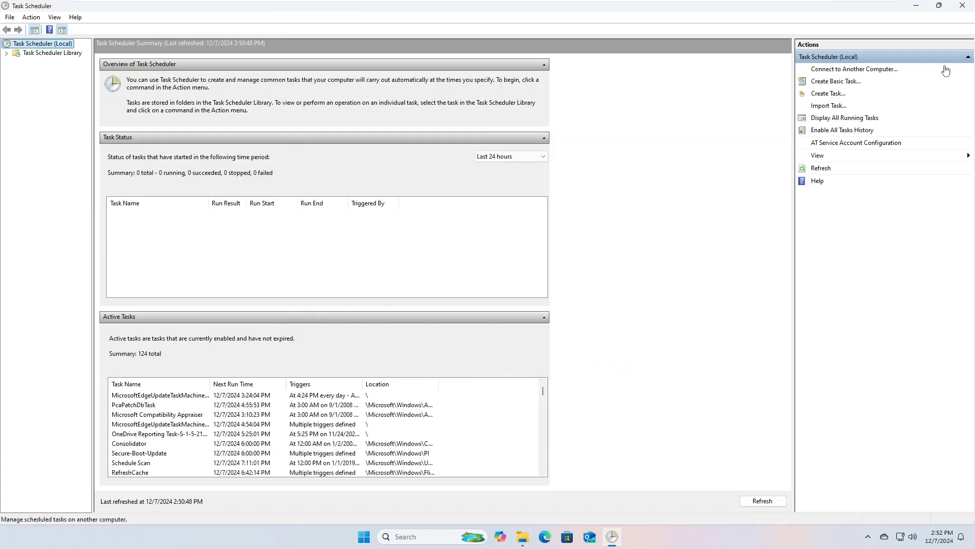
Step: Snap Task Scheduler side by side with the My Files Backup folder window
left_click(940, 6)
left_click(526, 540)
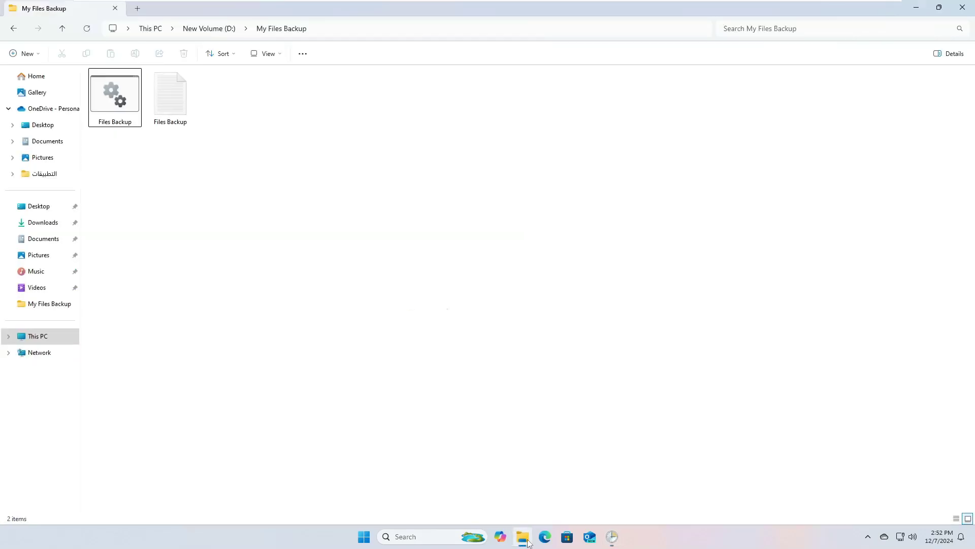
mouse_move(944, 5)
left_click(825, 44)
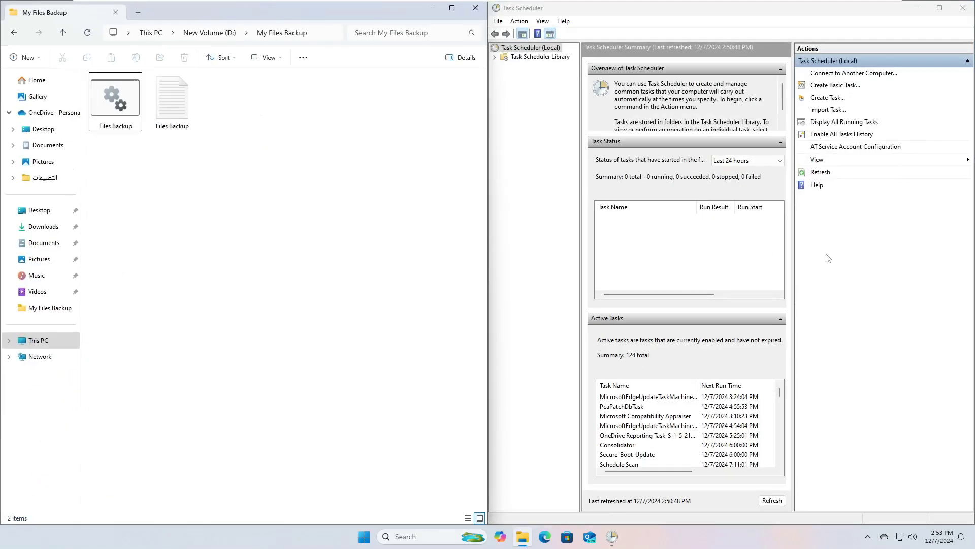
left_click(780, 463)
left_click_drag(780, 464, 780, 464)
Step: Open Backup Files from Active Tasks in the Library and run it now
left_click(615, 455)
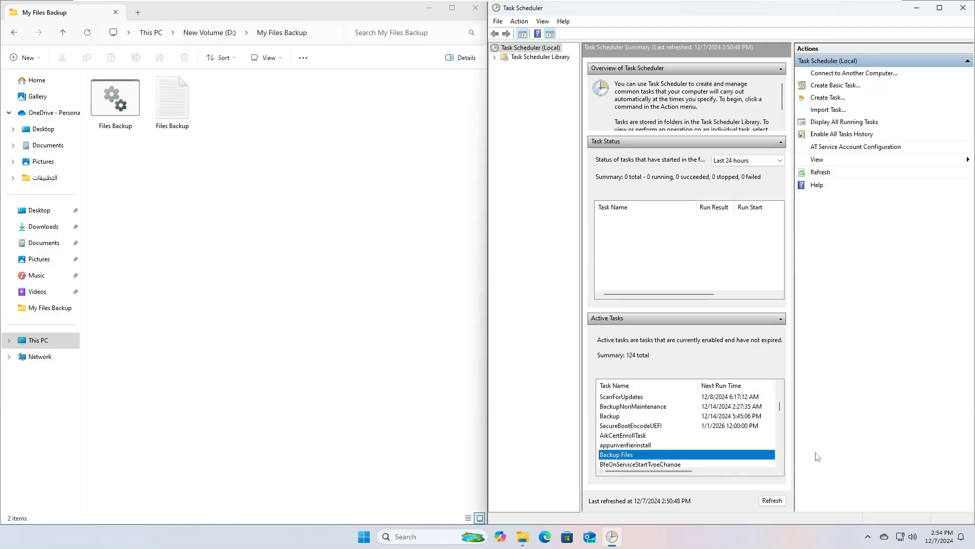
key("Return")
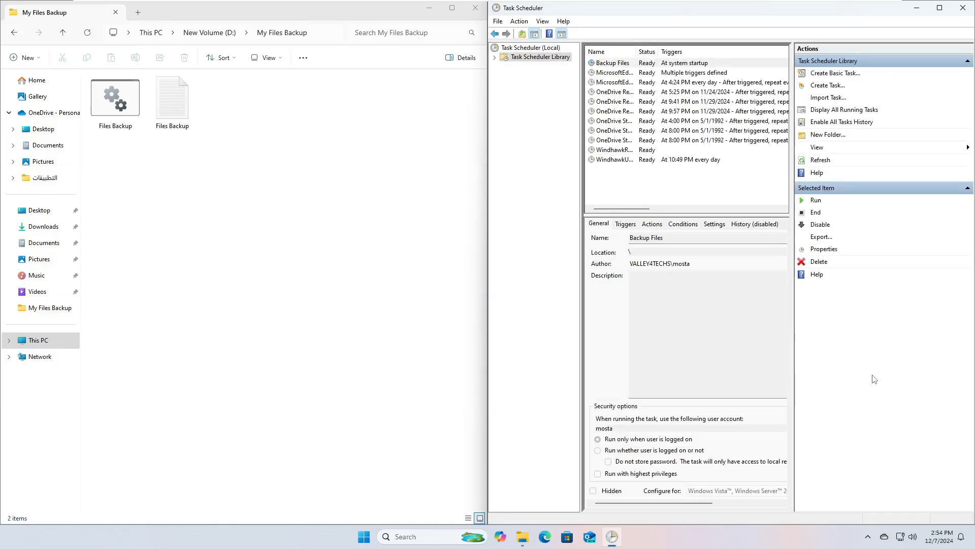
left_click(815, 201)
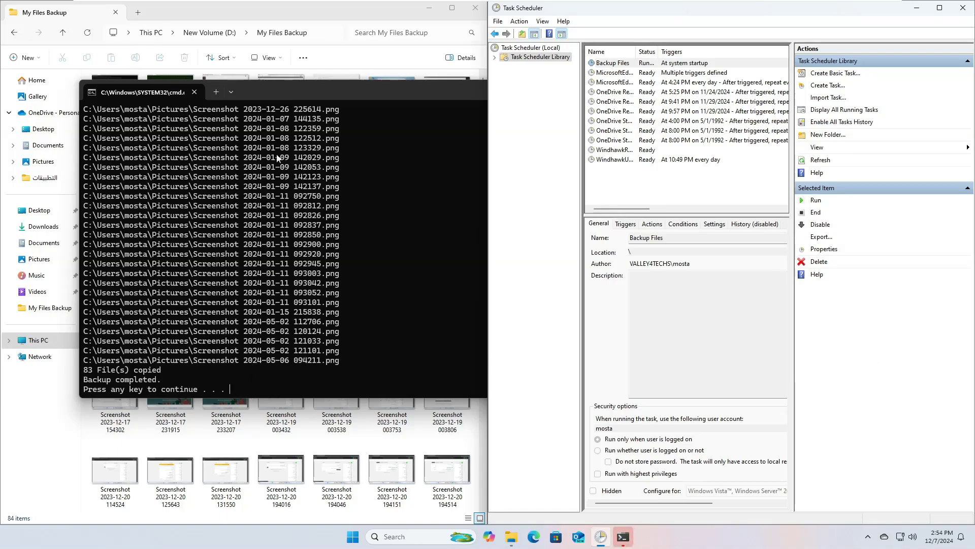
Step: Close the finished backup console, scroll through the copied files, and maximize Task Scheduler
left_click(282, 92)
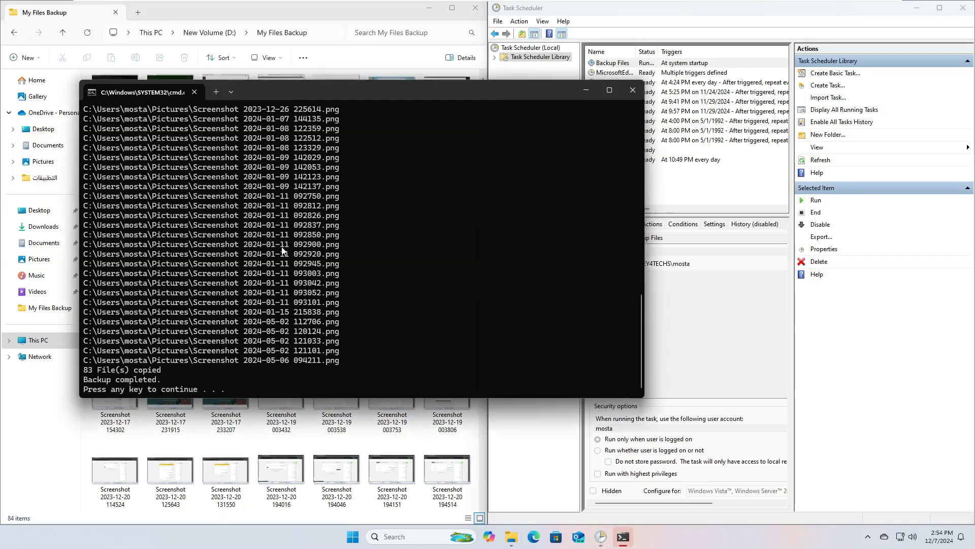
key("Return")
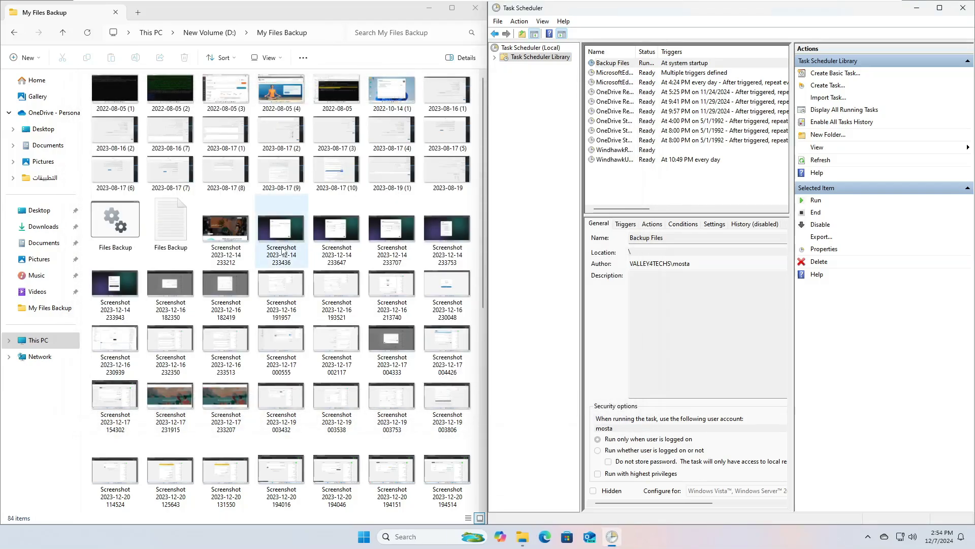
scroll(223, 224, "down", 5)
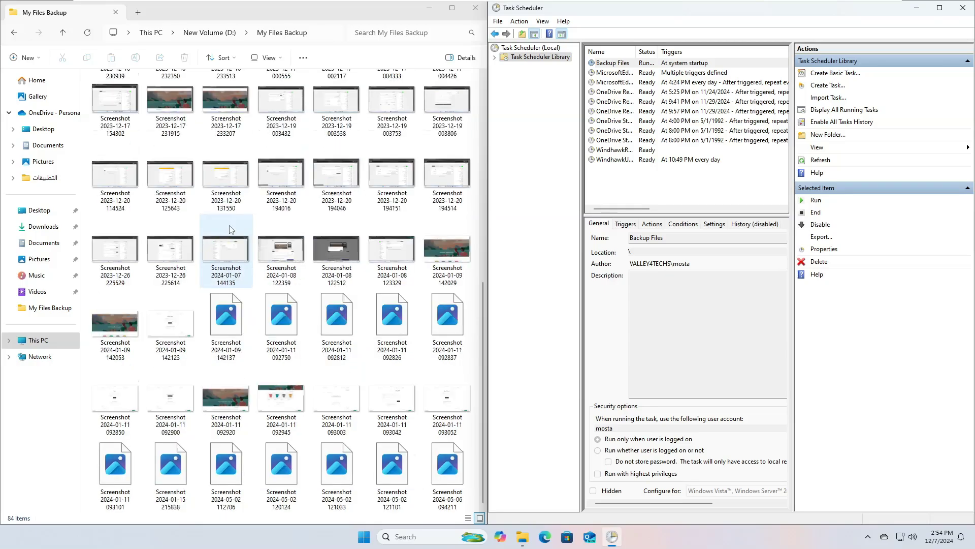
scroll(230, 229, "up", 10)
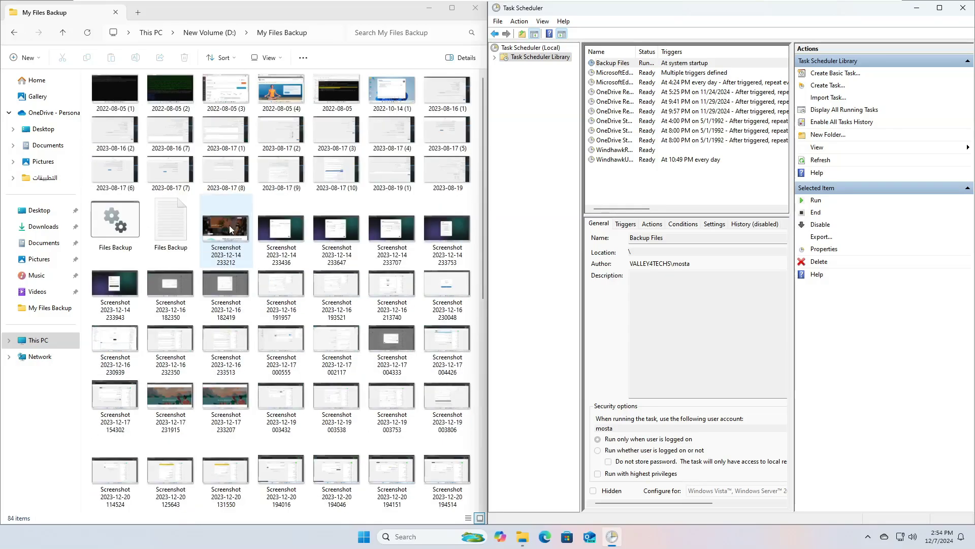
scroll(230, 225, "down", 3)
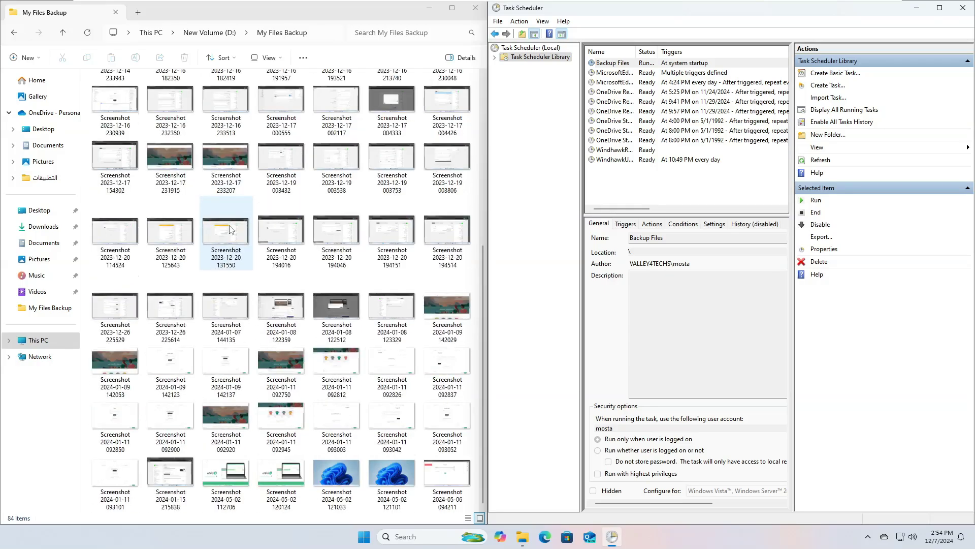
scroll(229, 225, "up", 3)
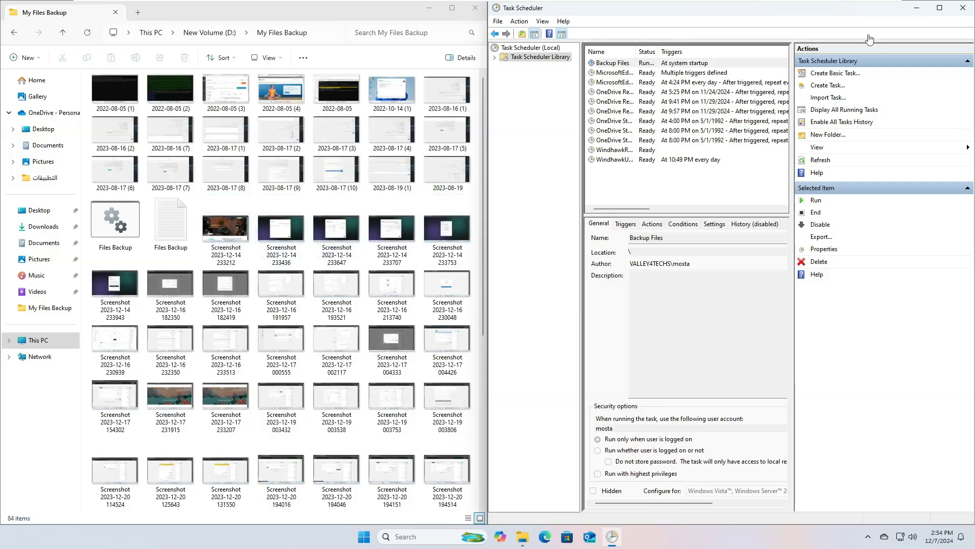
left_click(940, 8)
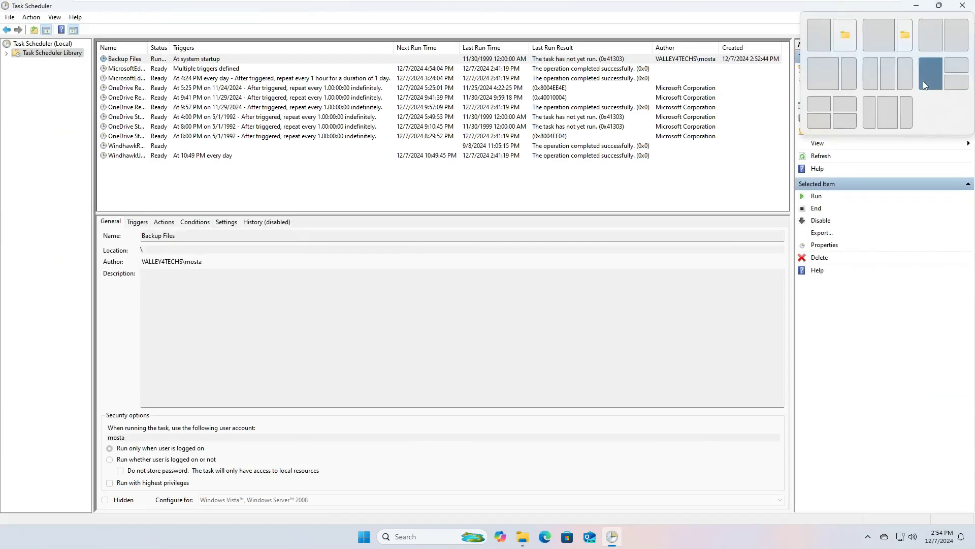
Step: Close Task Scheduler and minimize the My Files Backup window to reveal the desktop
left_click(962, 6)
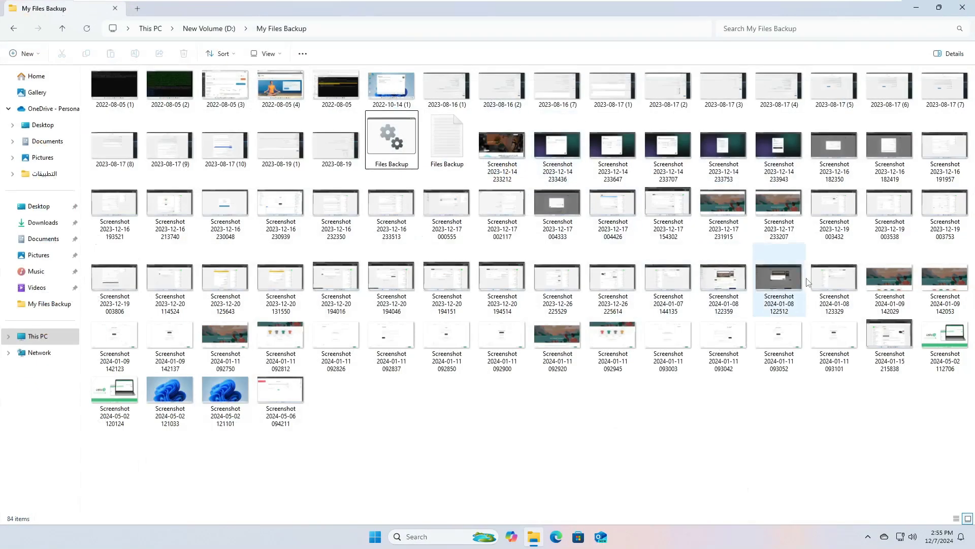
left_click(533, 536)
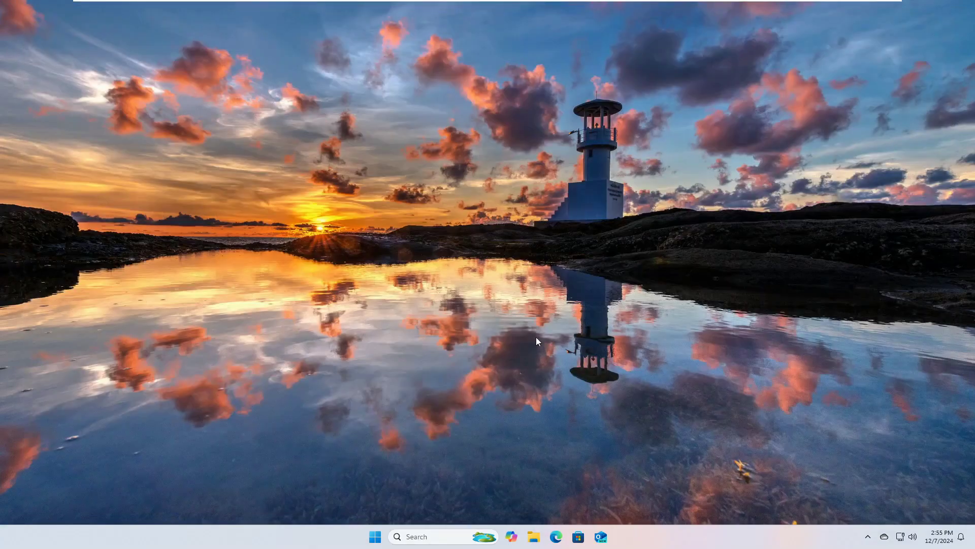